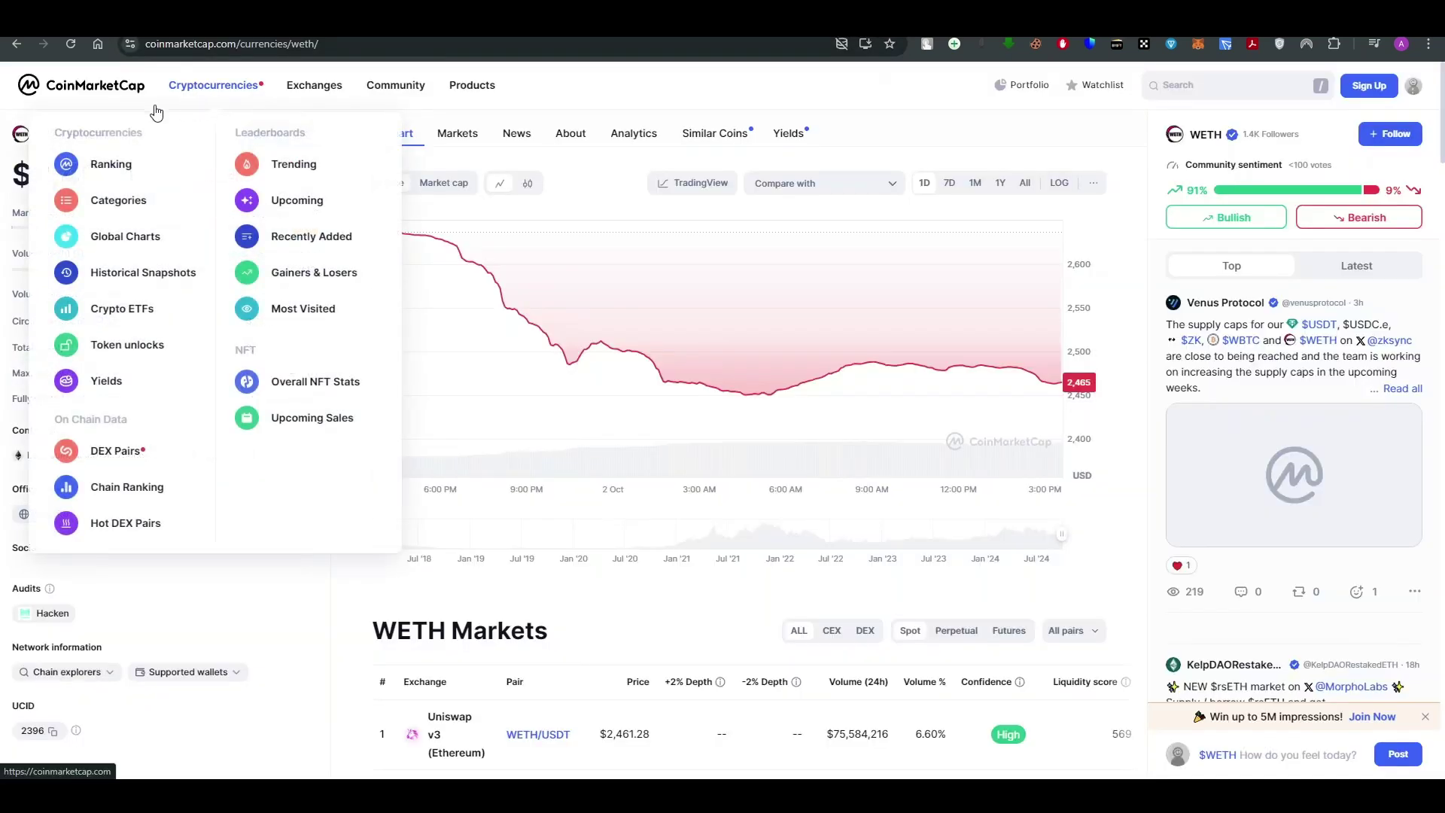
# Step: From the CoinMarketCap home page, search 'weth' and open the WETH coin page
pyautogui.click(122, 90)
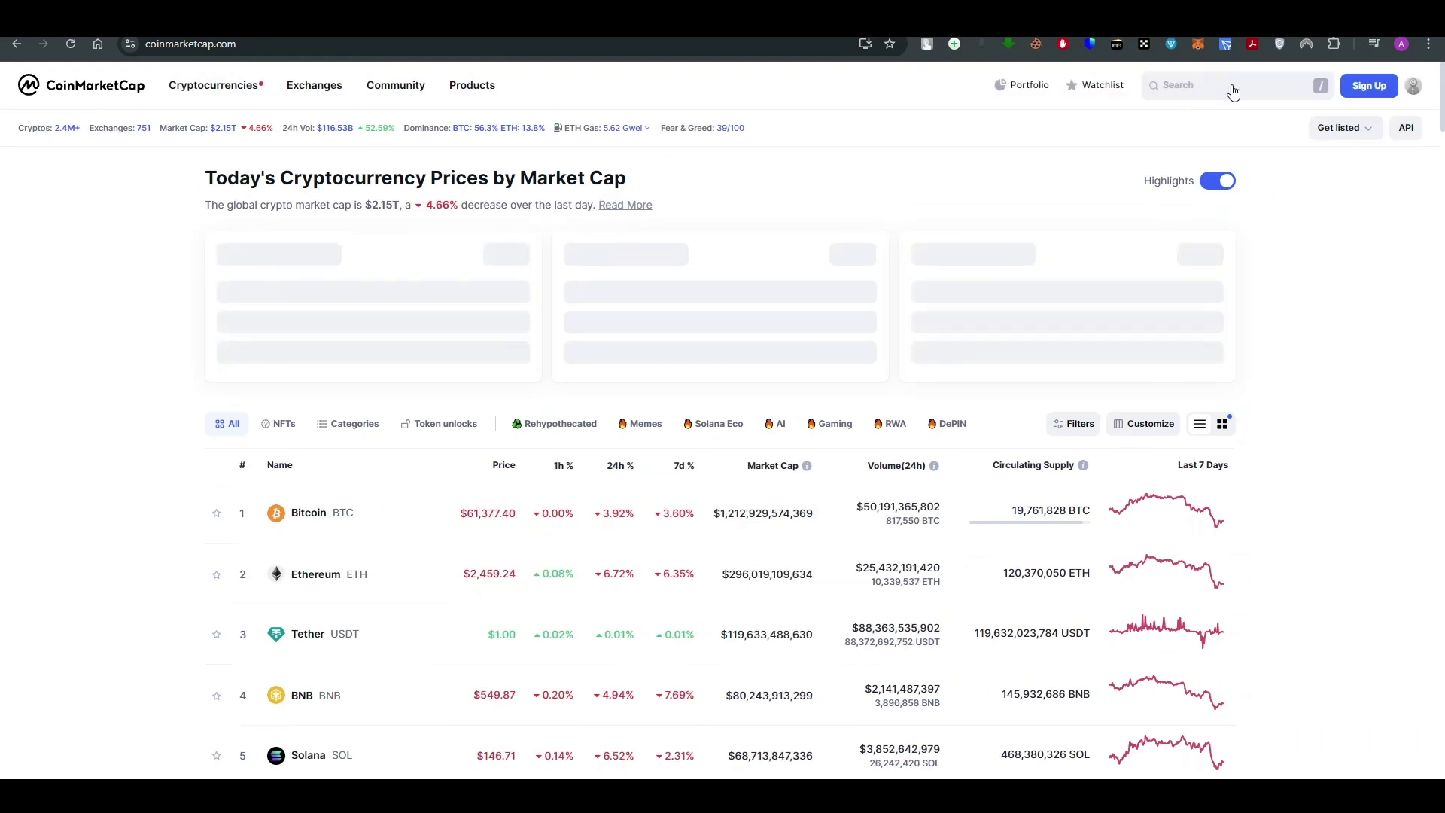
pyautogui.click(1219, 85)
pyautogui.write('weth')
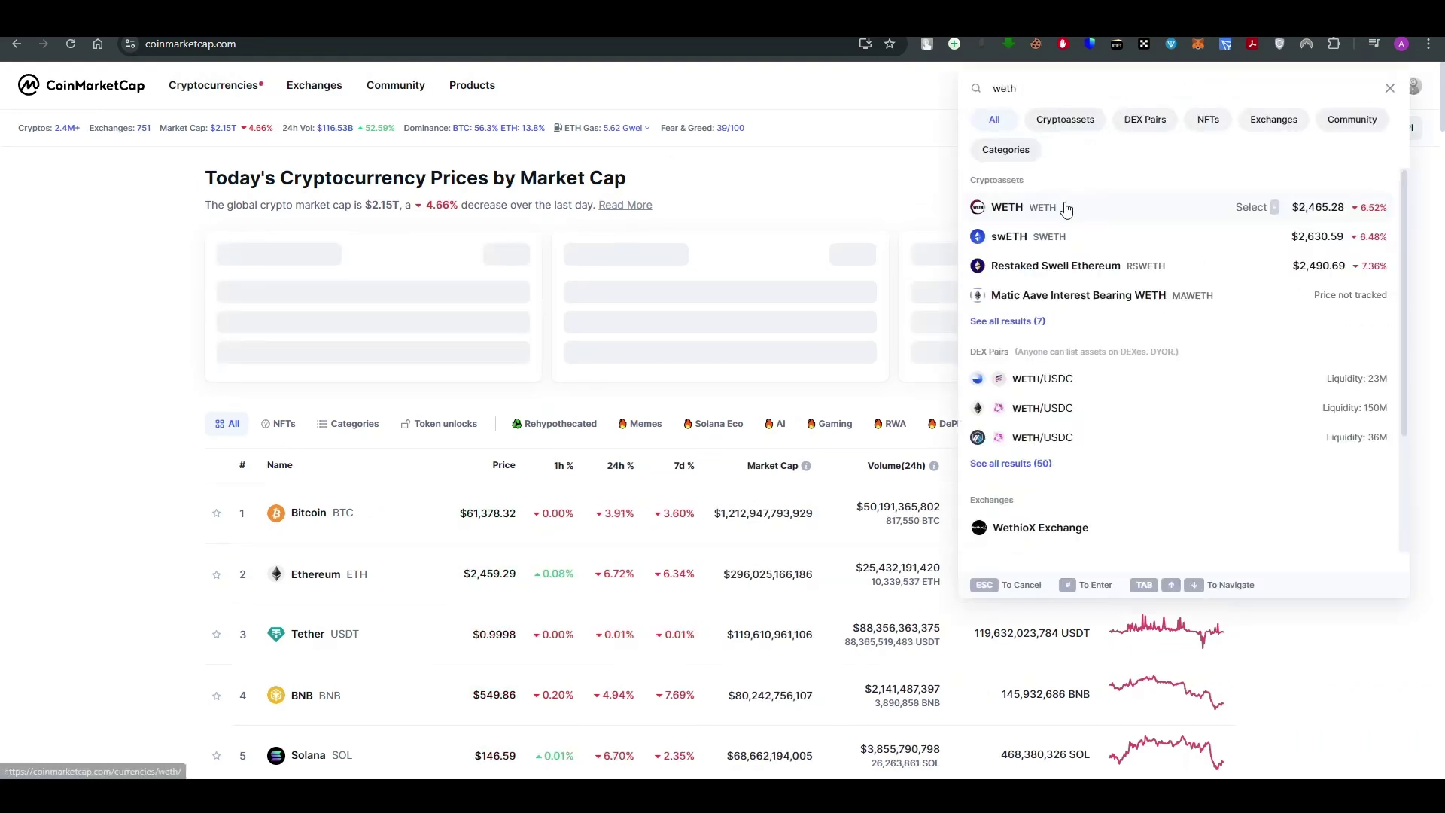
pyautogui.click(1007, 206)
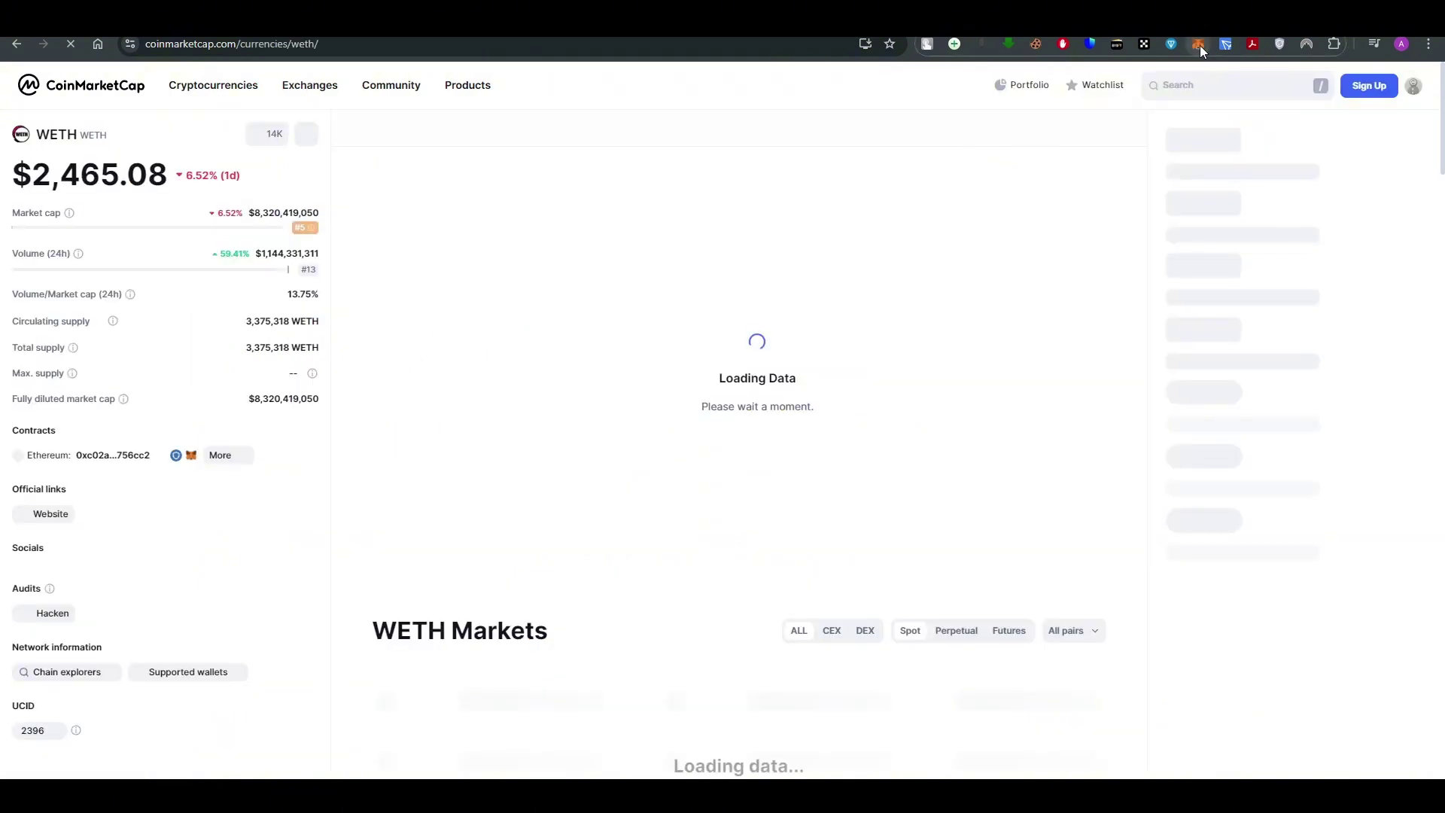
pyautogui.click(1200, 46)
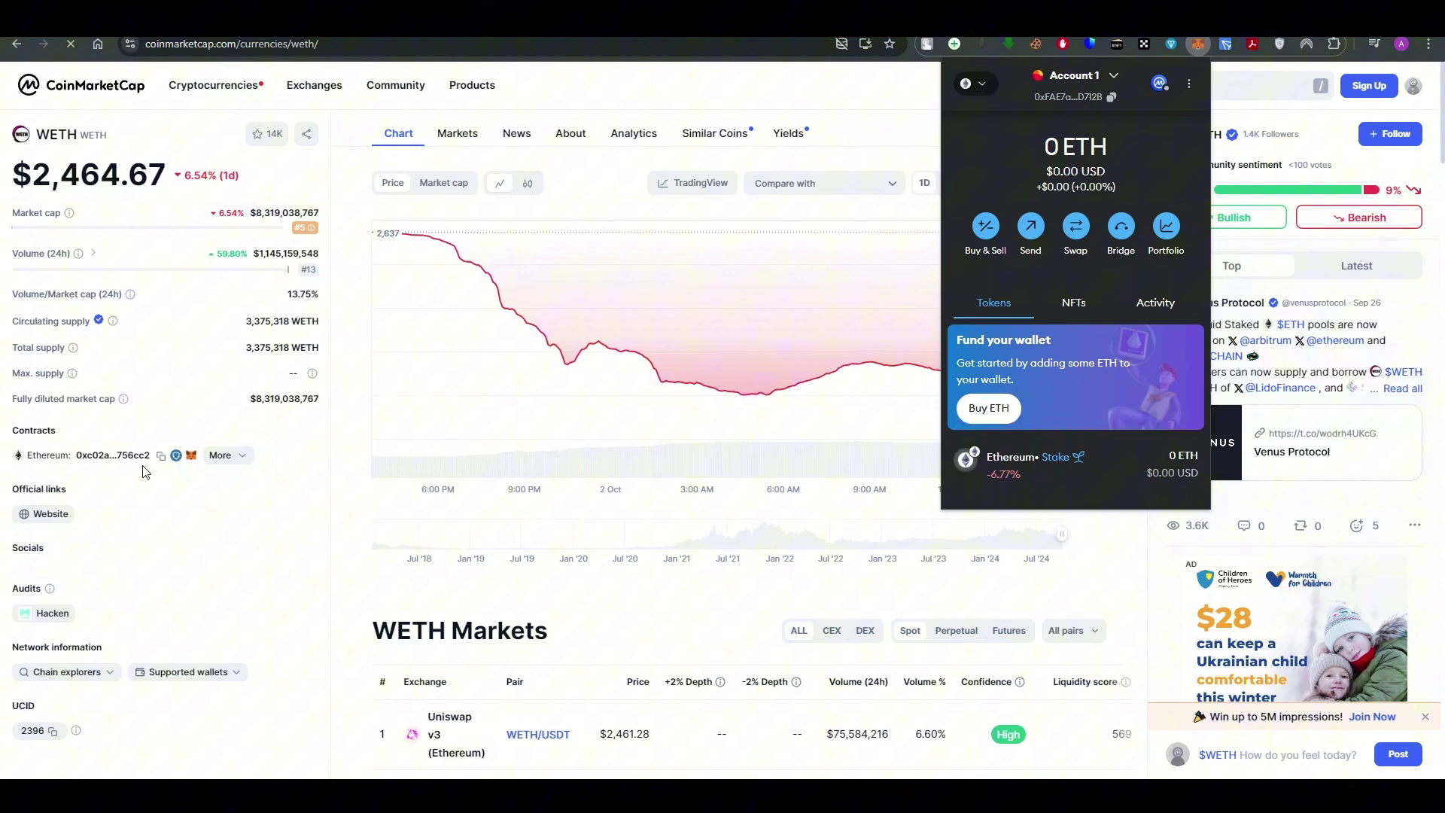
pyautogui.click(170, 457)
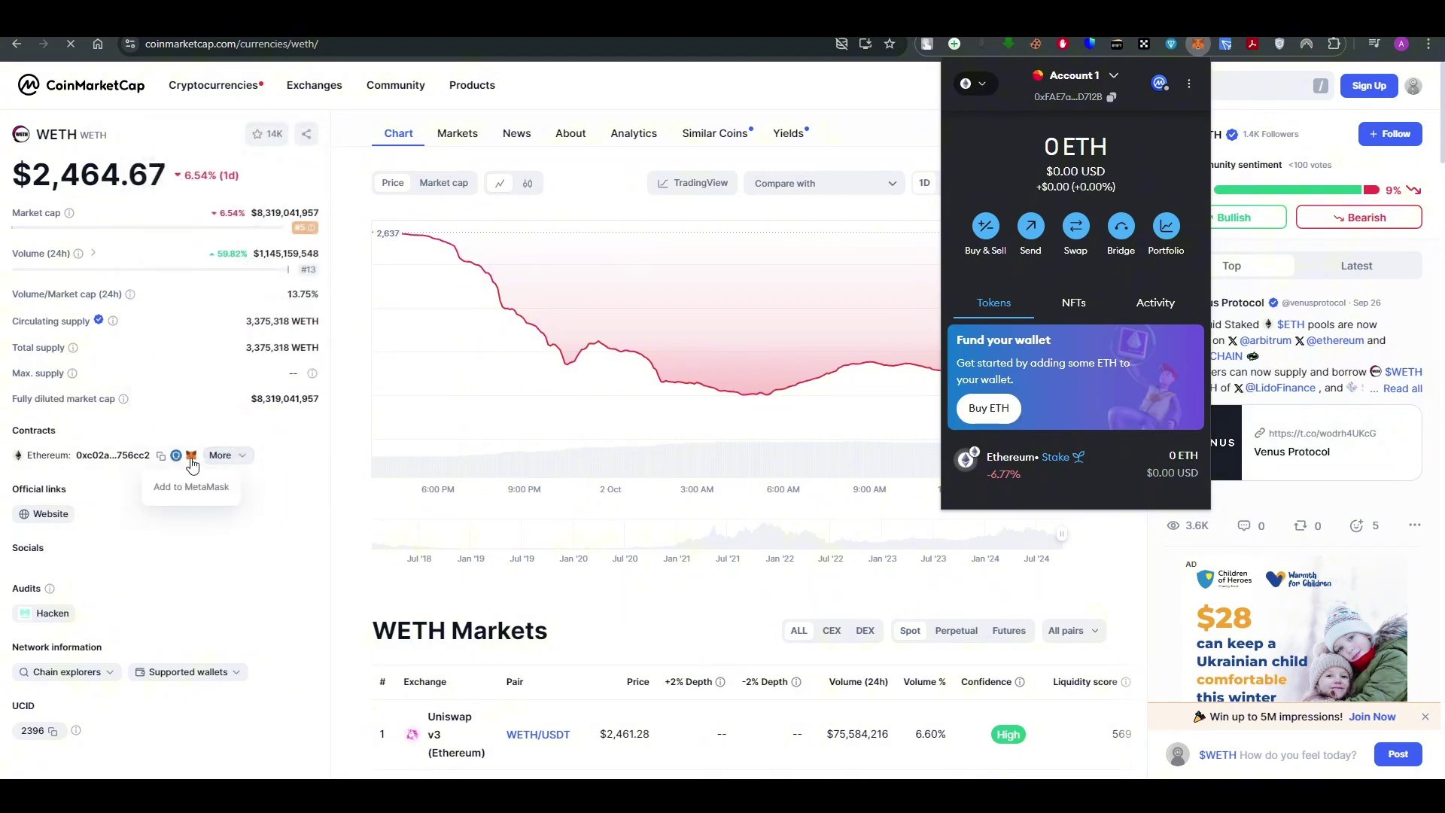
pyautogui.click(226, 455)
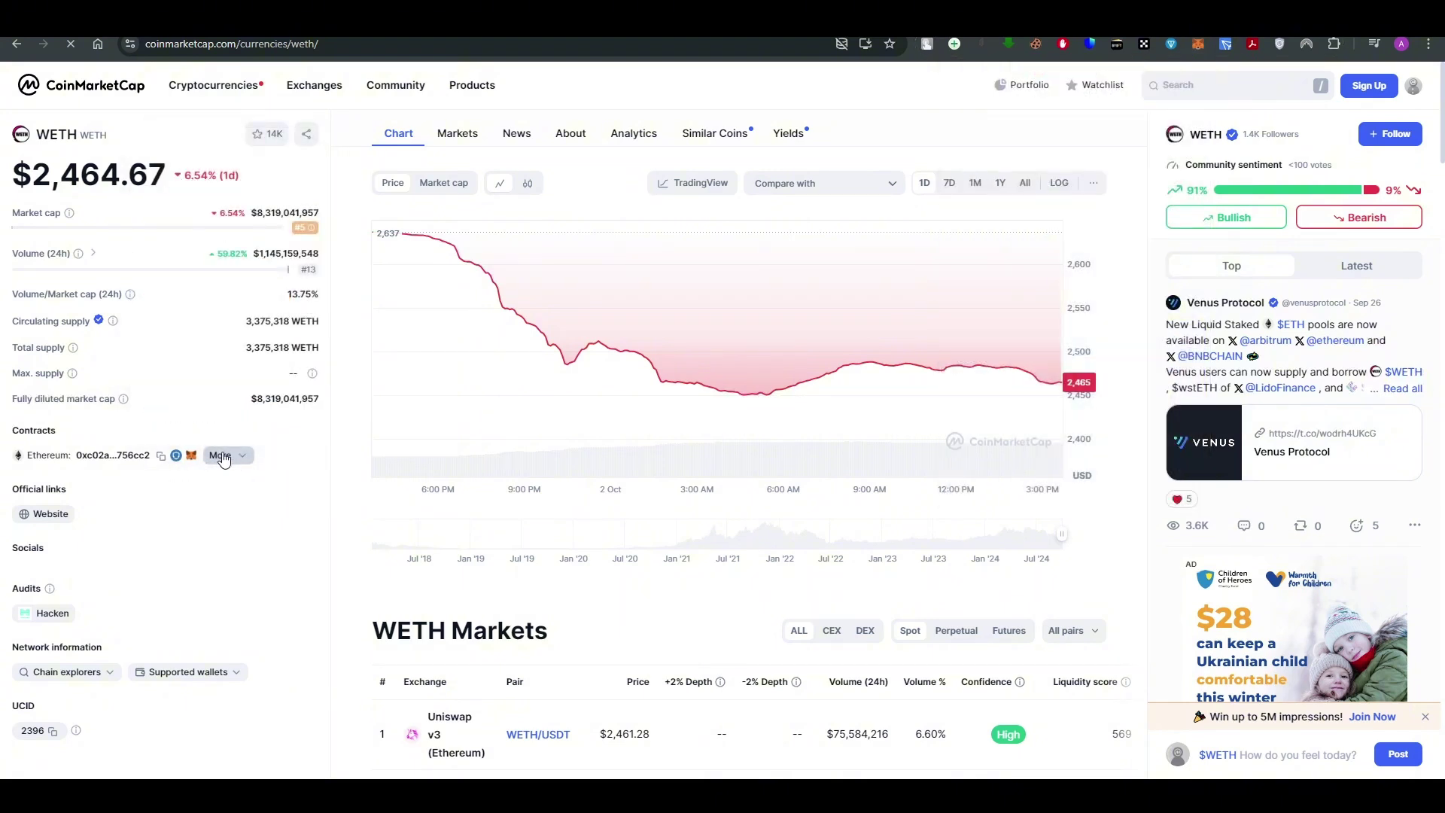
pyautogui.click(226, 456)
pyautogui.click(212, 456)
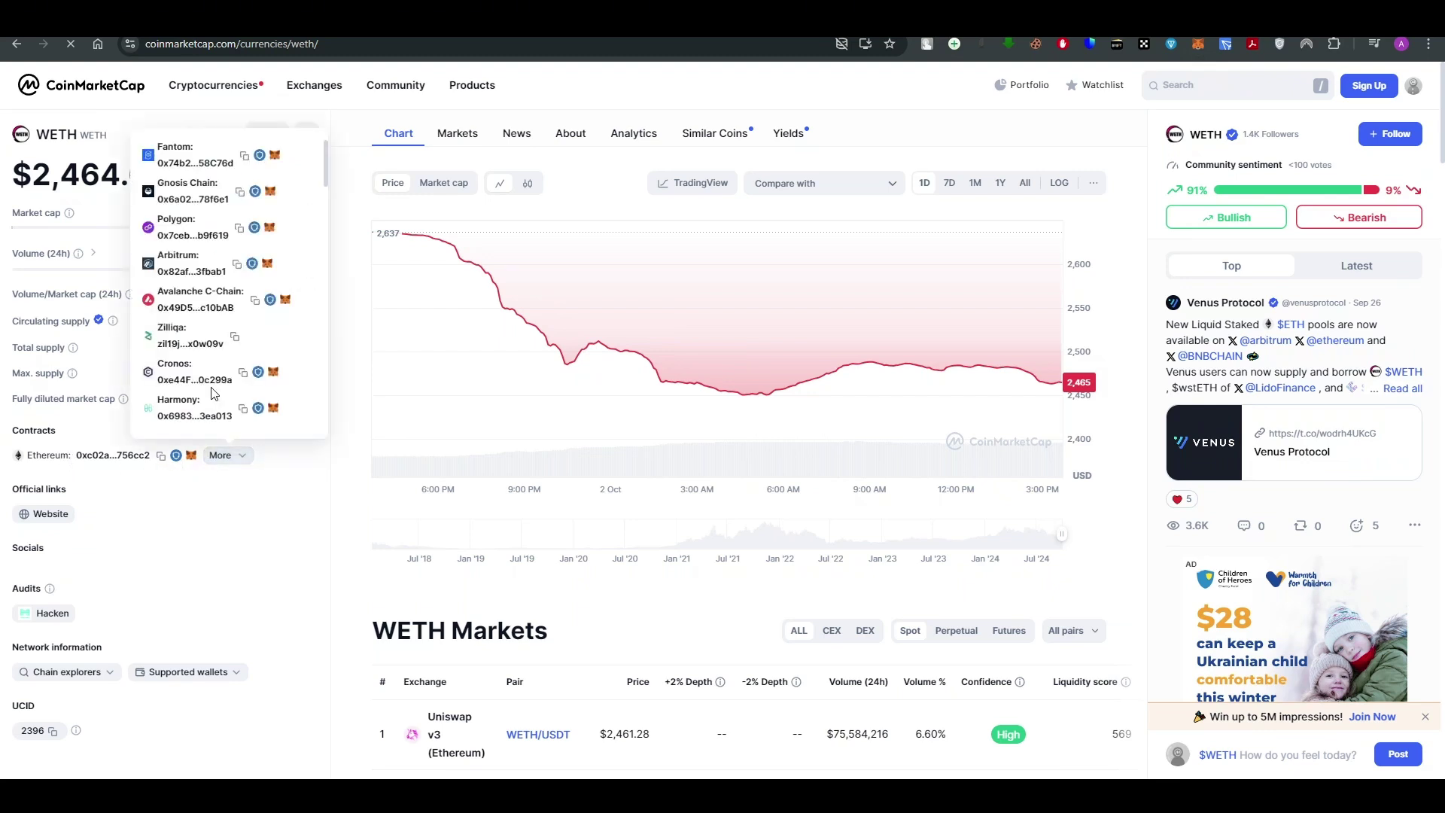
pyautogui.scroll(-5, 211, 390)
pyautogui.scroll(-5, 211, 390)
pyautogui.scroll(-3, 211, 389)
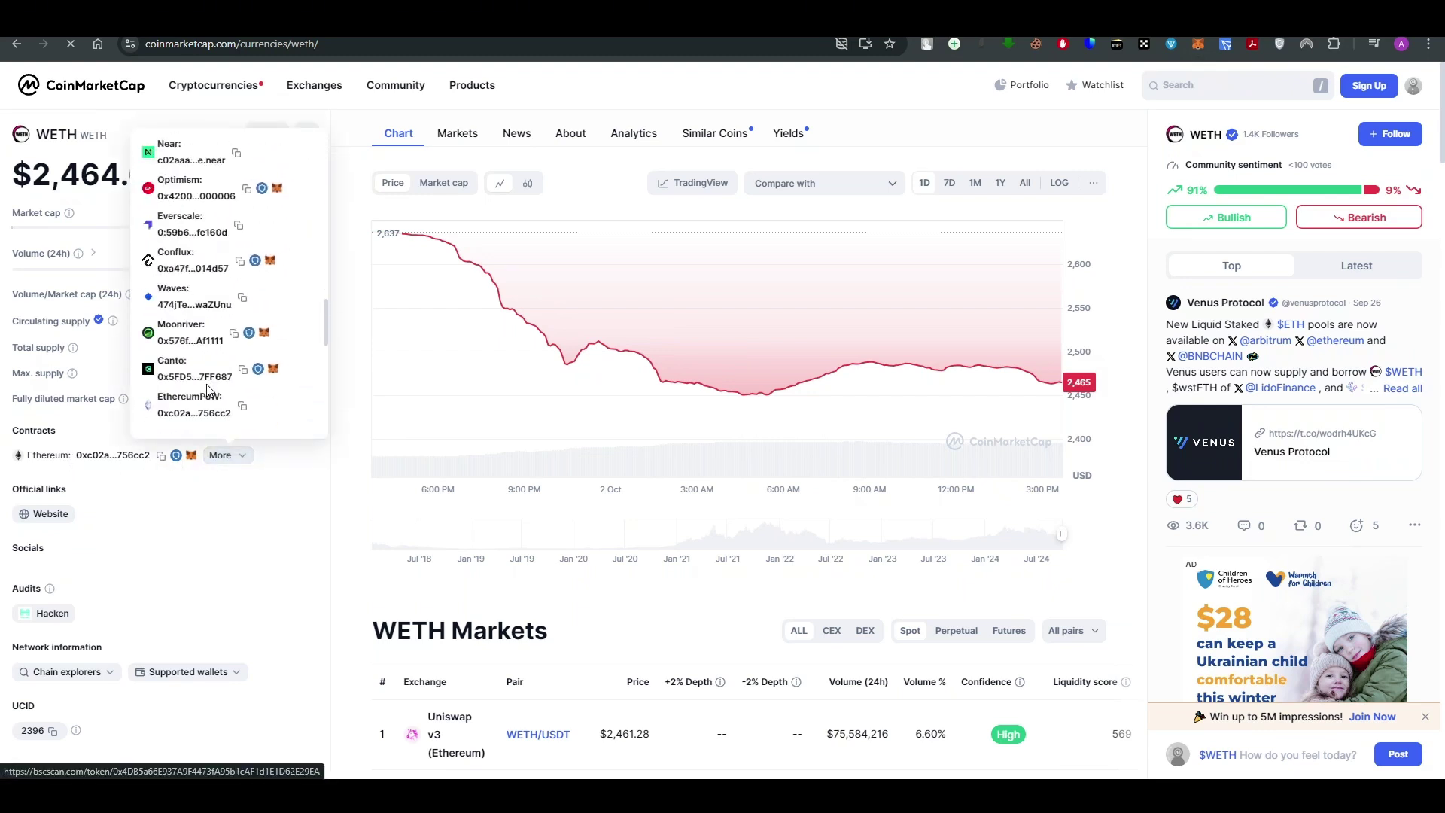
pyautogui.scroll(-3, 209, 389)
pyautogui.scroll(-3, 226, 340)
pyautogui.scroll(-3, 232, 327)
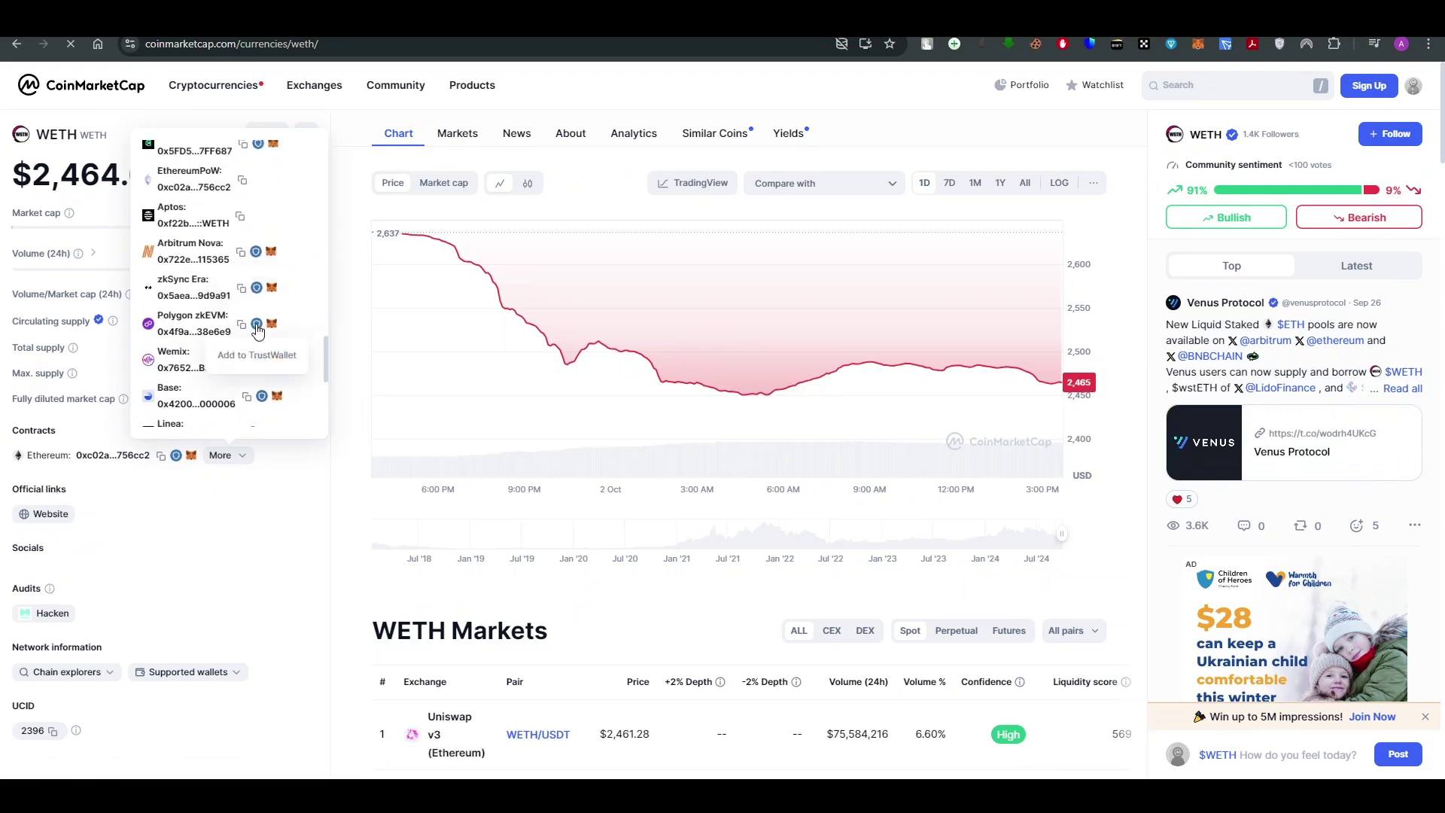
pyautogui.scroll(3, 258, 329)
pyautogui.scroll(3, 257, 329)
pyautogui.scroll(3, 256, 334)
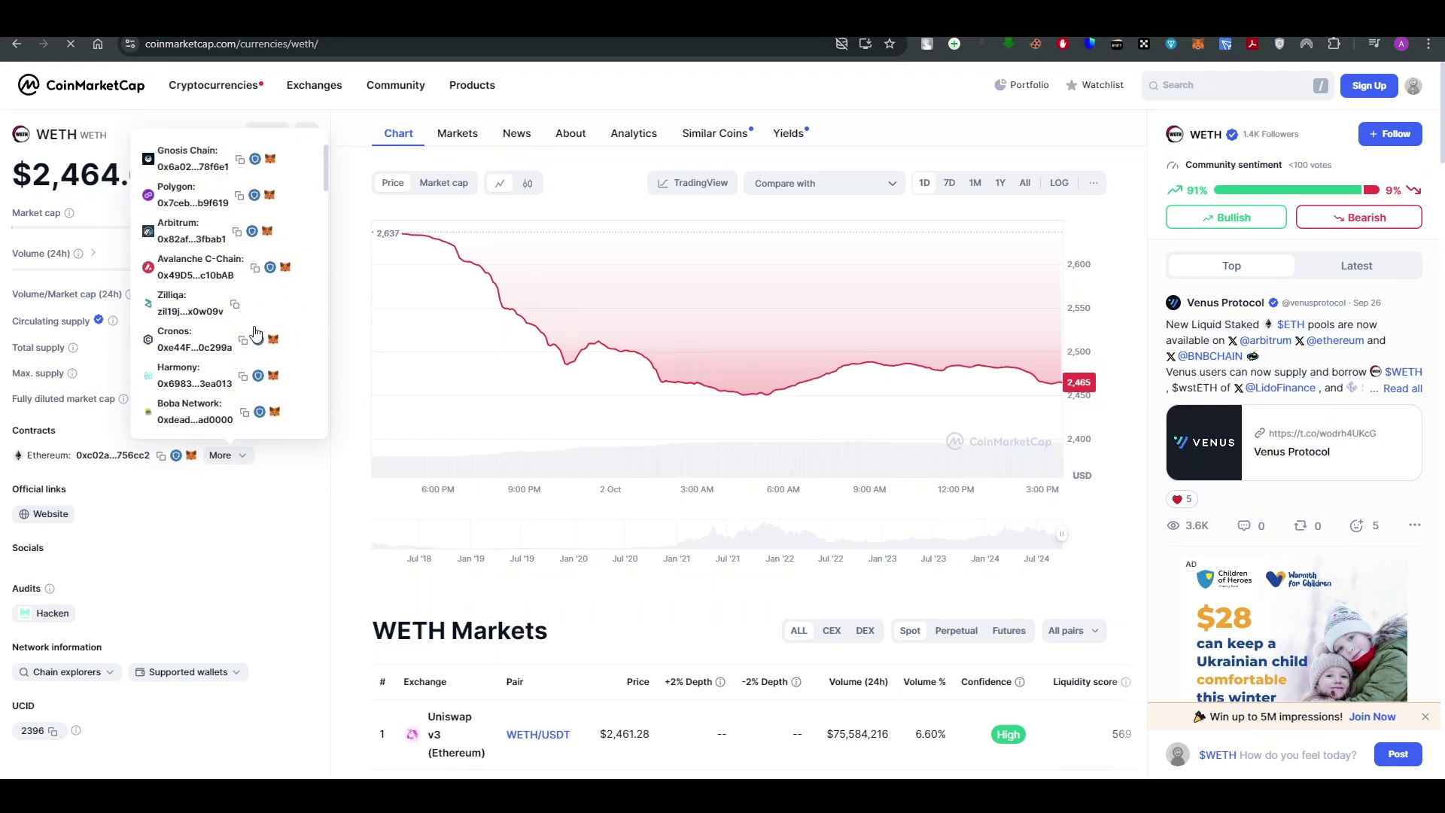
pyautogui.scroll(1, 257, 334)
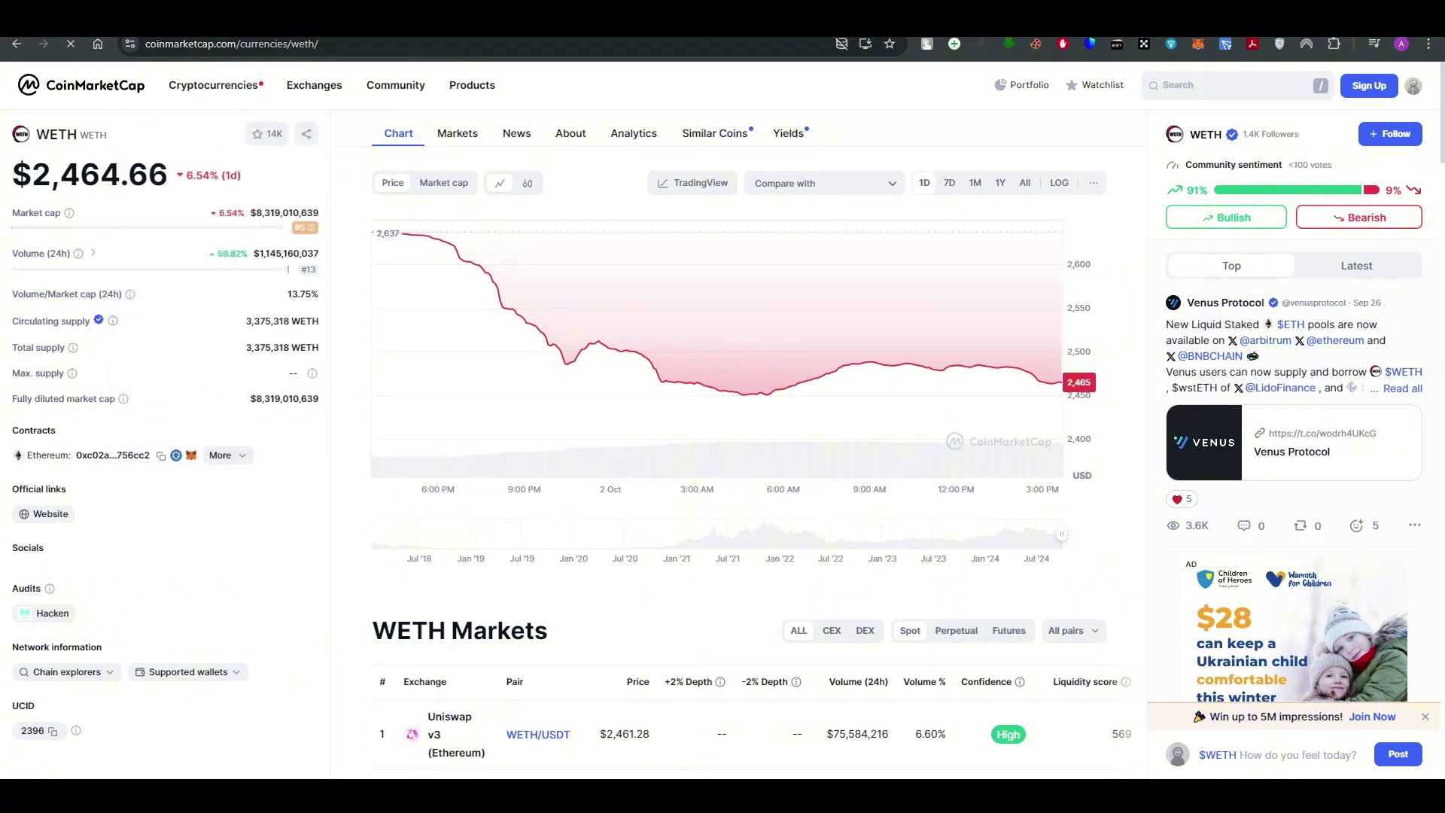
# Step: Open the MetaMask wallet and confirm it is on Ethereum Mainnet
pyautogui.click(1180, 45)
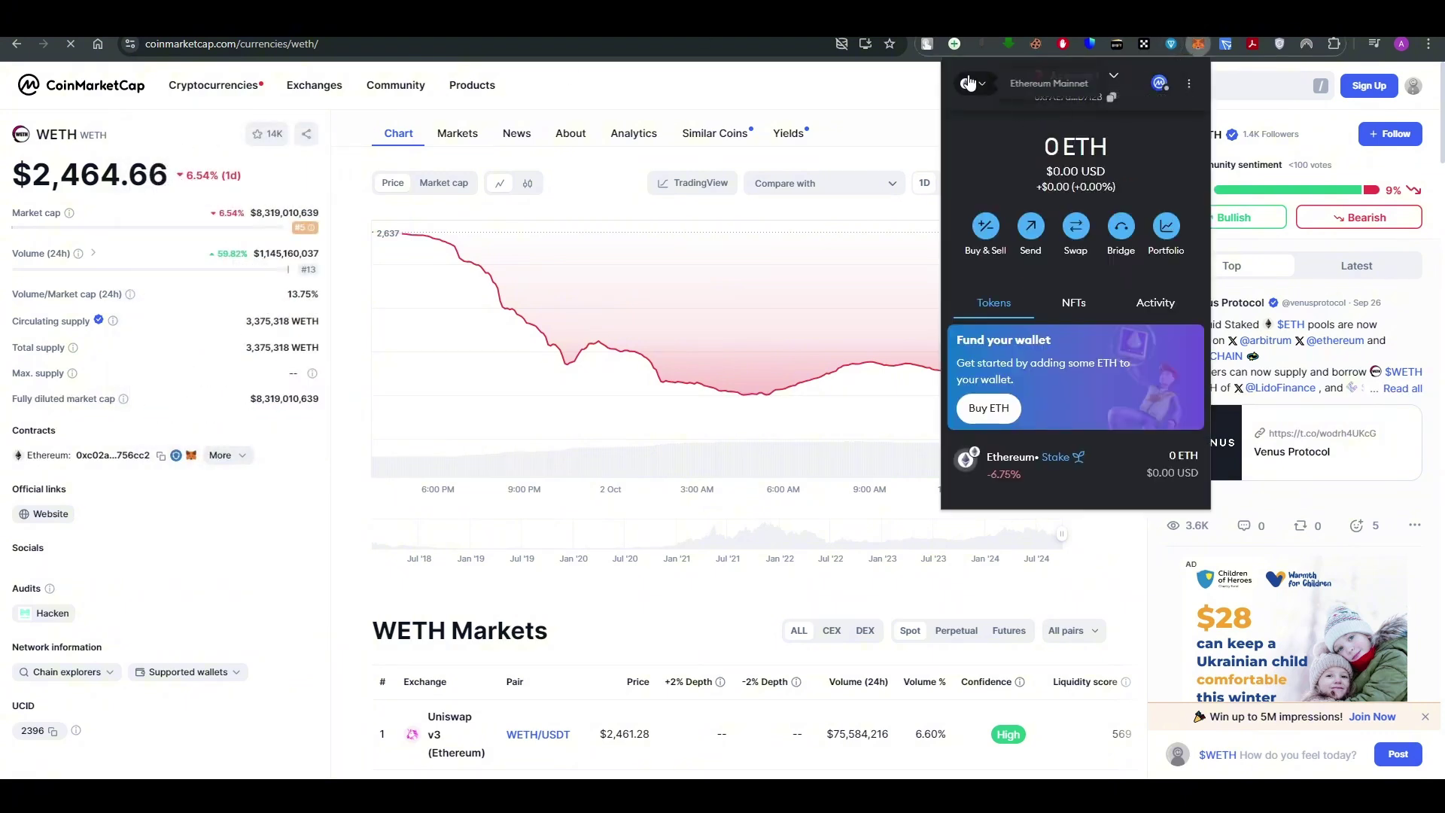
pyautogui.click(969, 84)
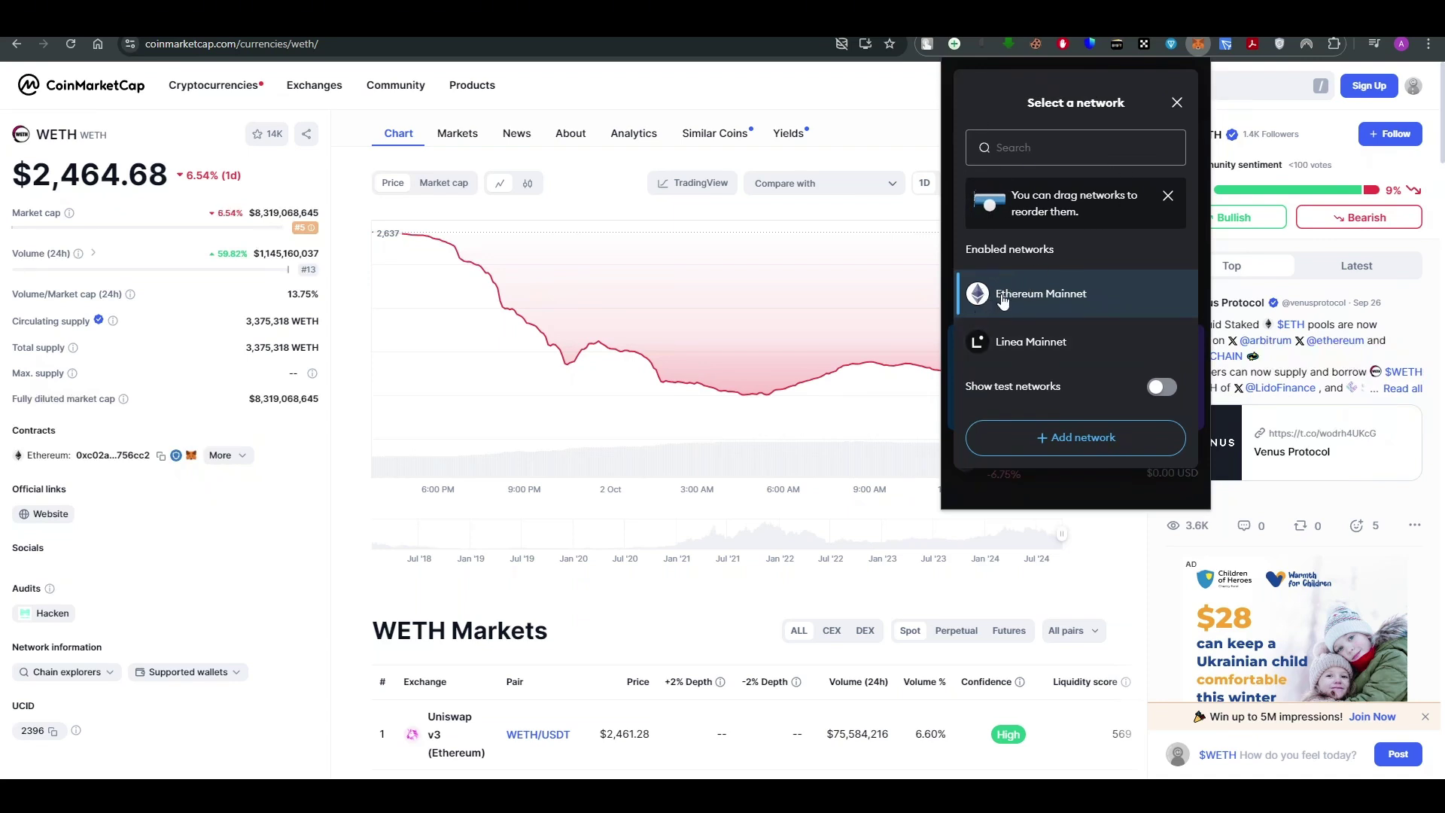
pyautogui.click(1177, 102)
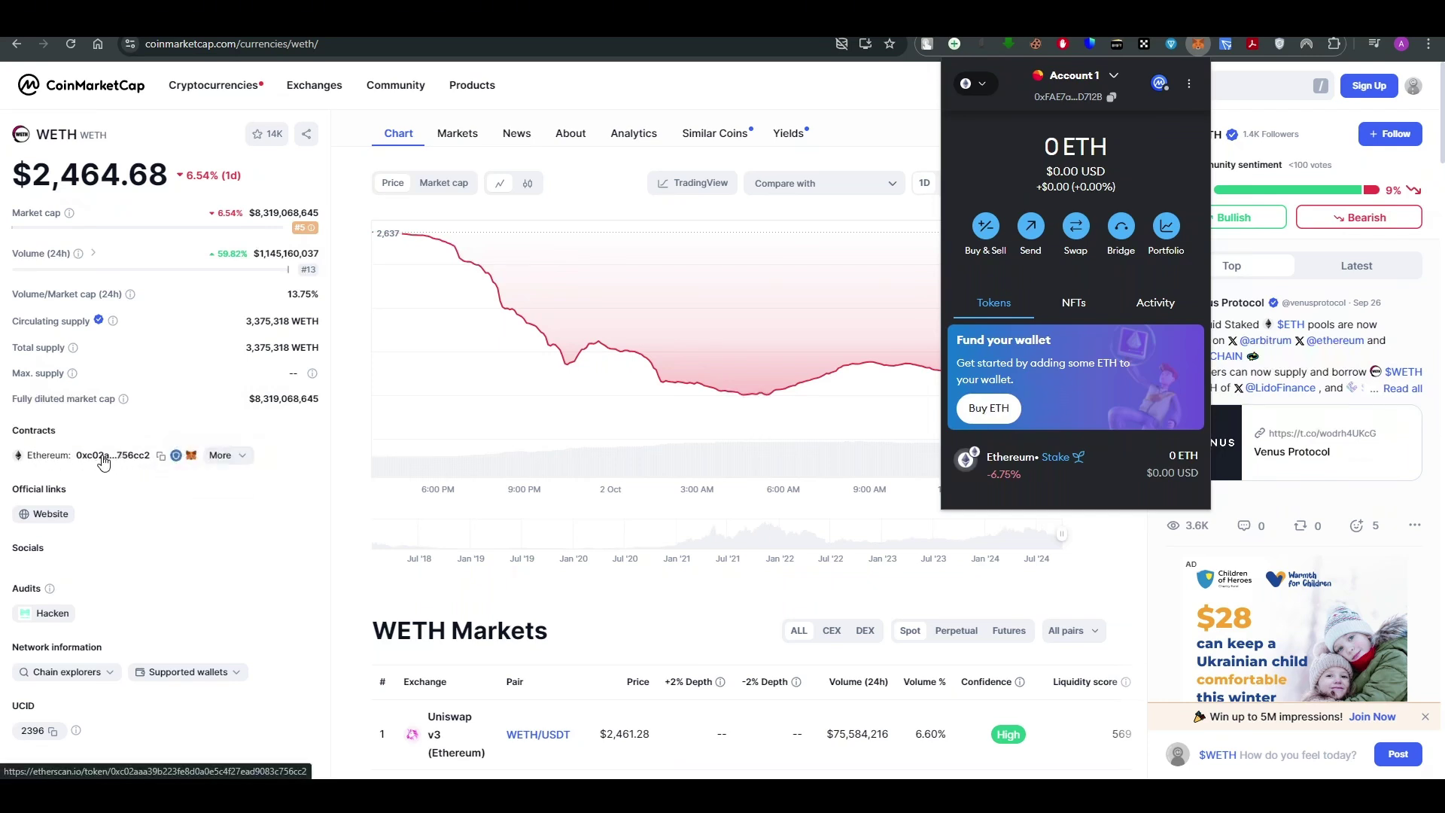
# Step: Copy WETH's Ethereum contract address, then open MetaMask in an expanded full-page tab
pyautogui.click(159, 455)
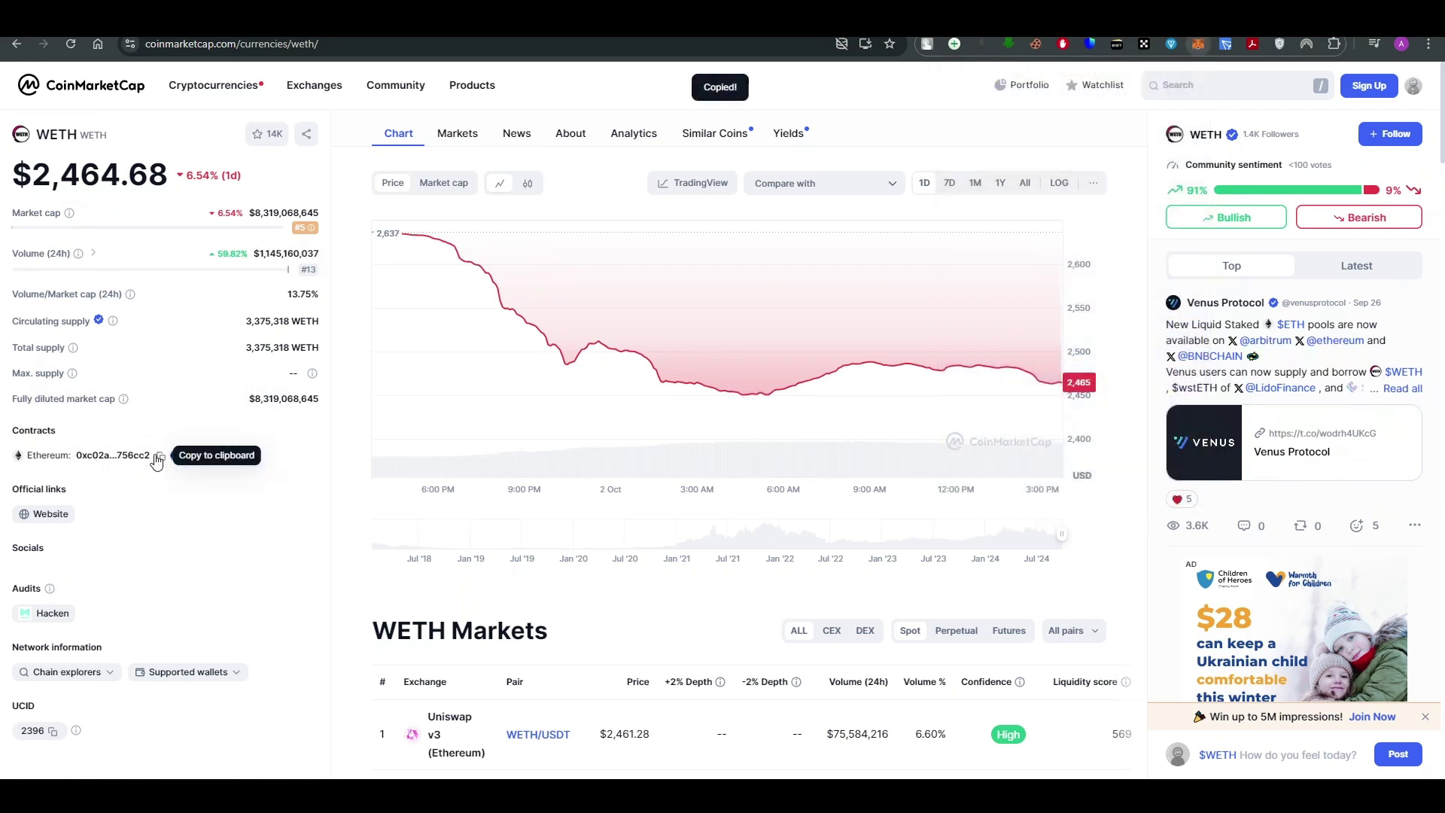
pyautogui.click(1198, 45)
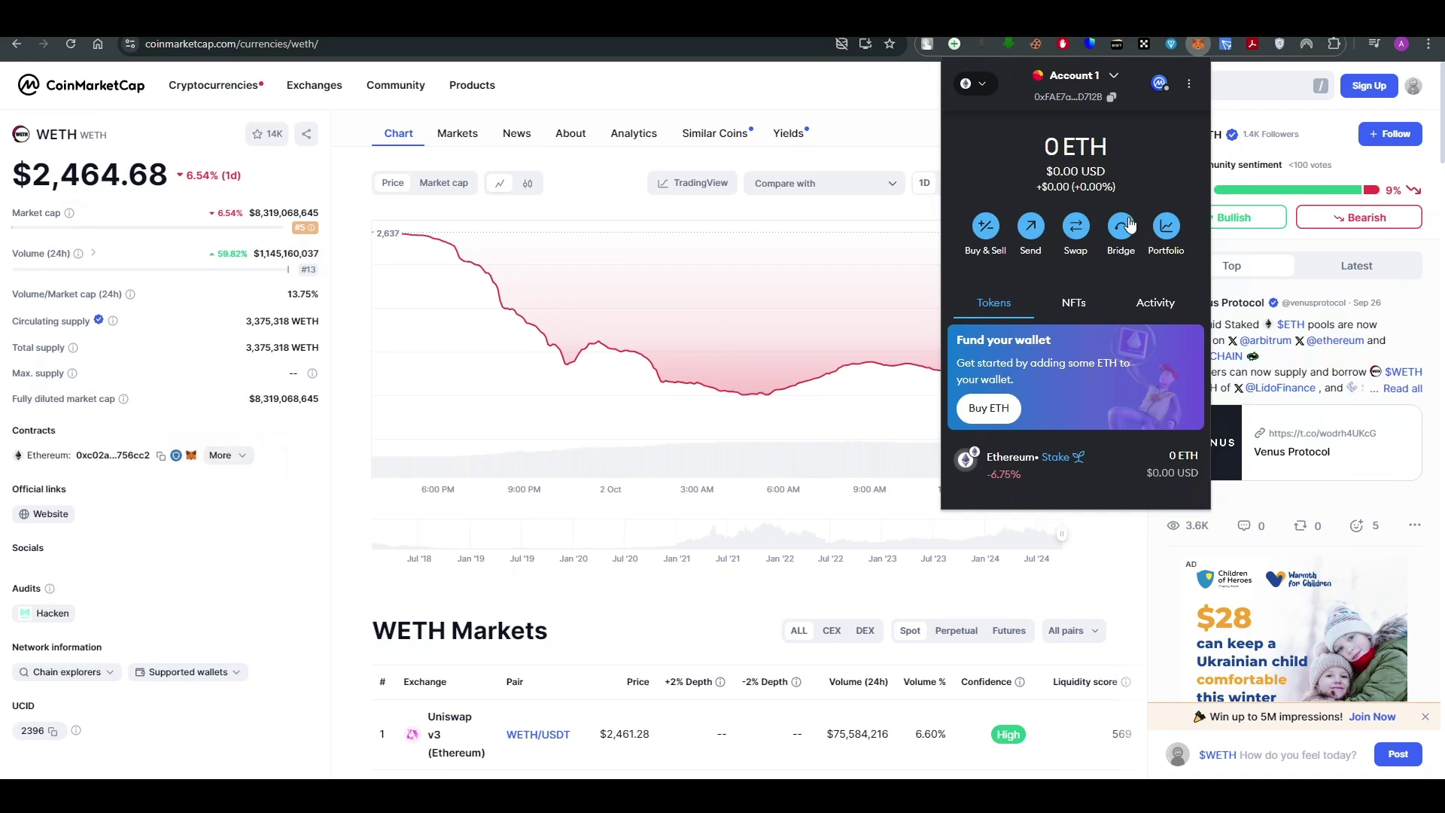
pyautogui.click(974, 84)
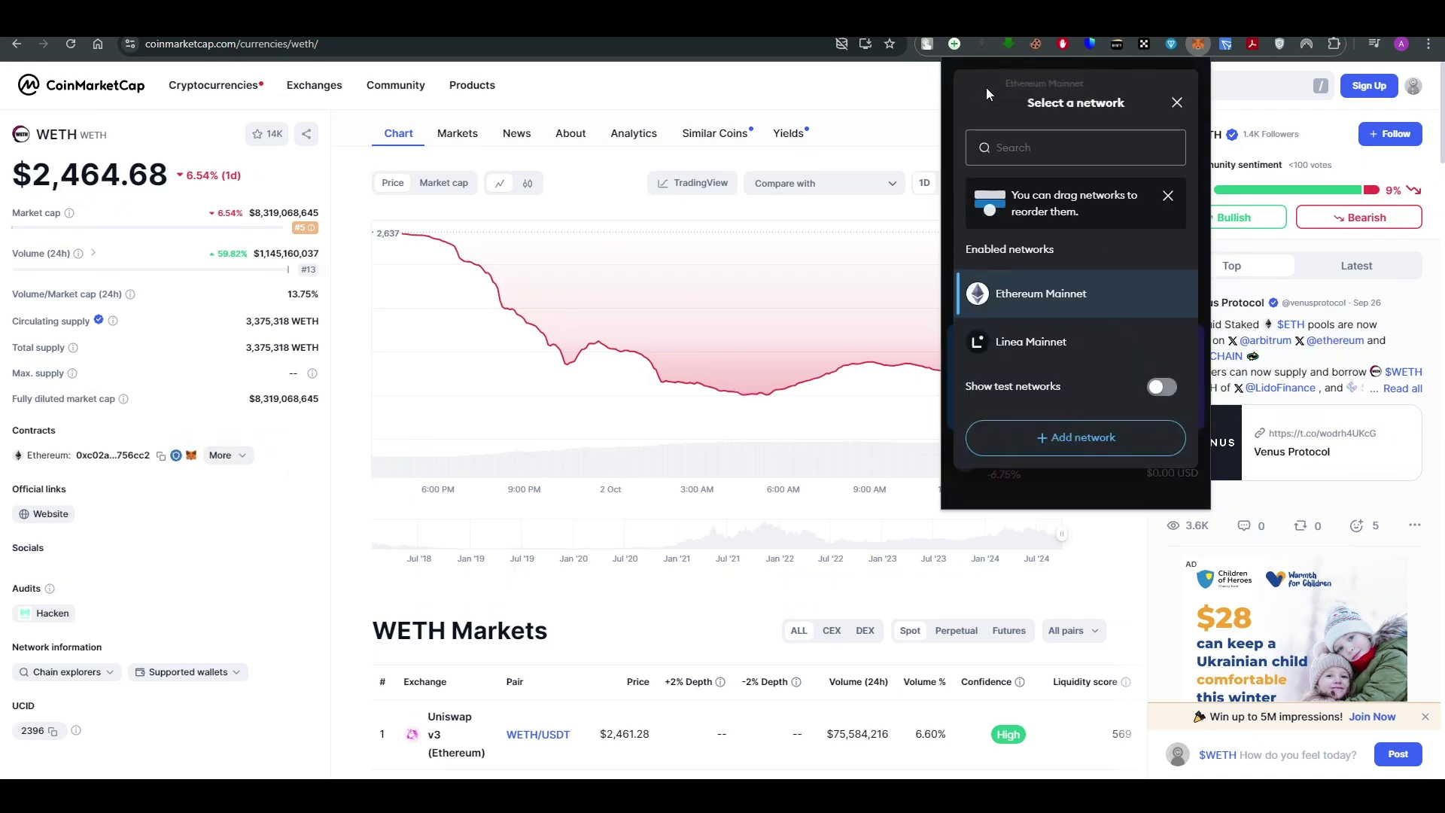
pyautogui.click(1177, 102)
pyautogui.click(1190, 80)
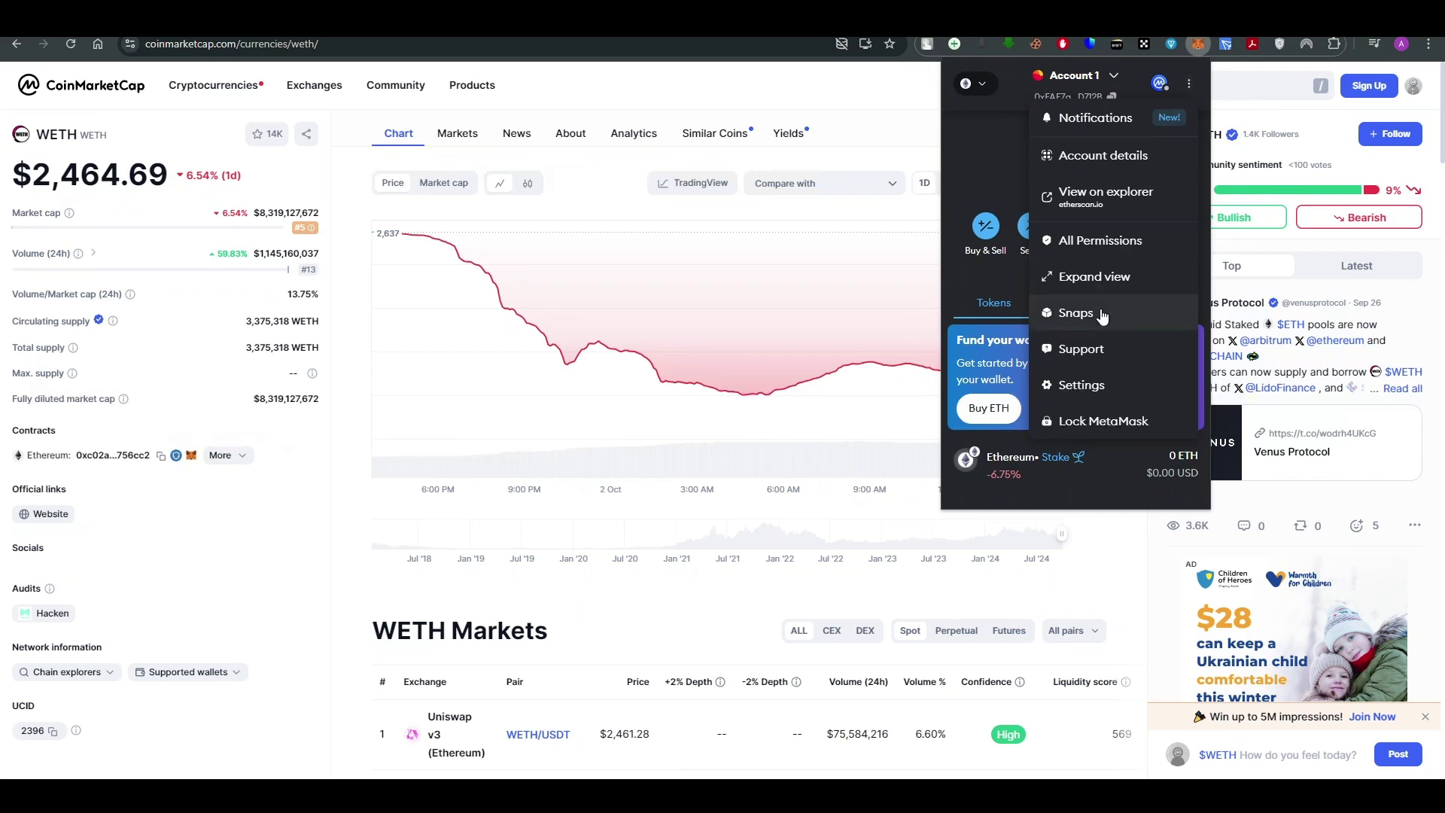
pyautogui.click(1112, 274)
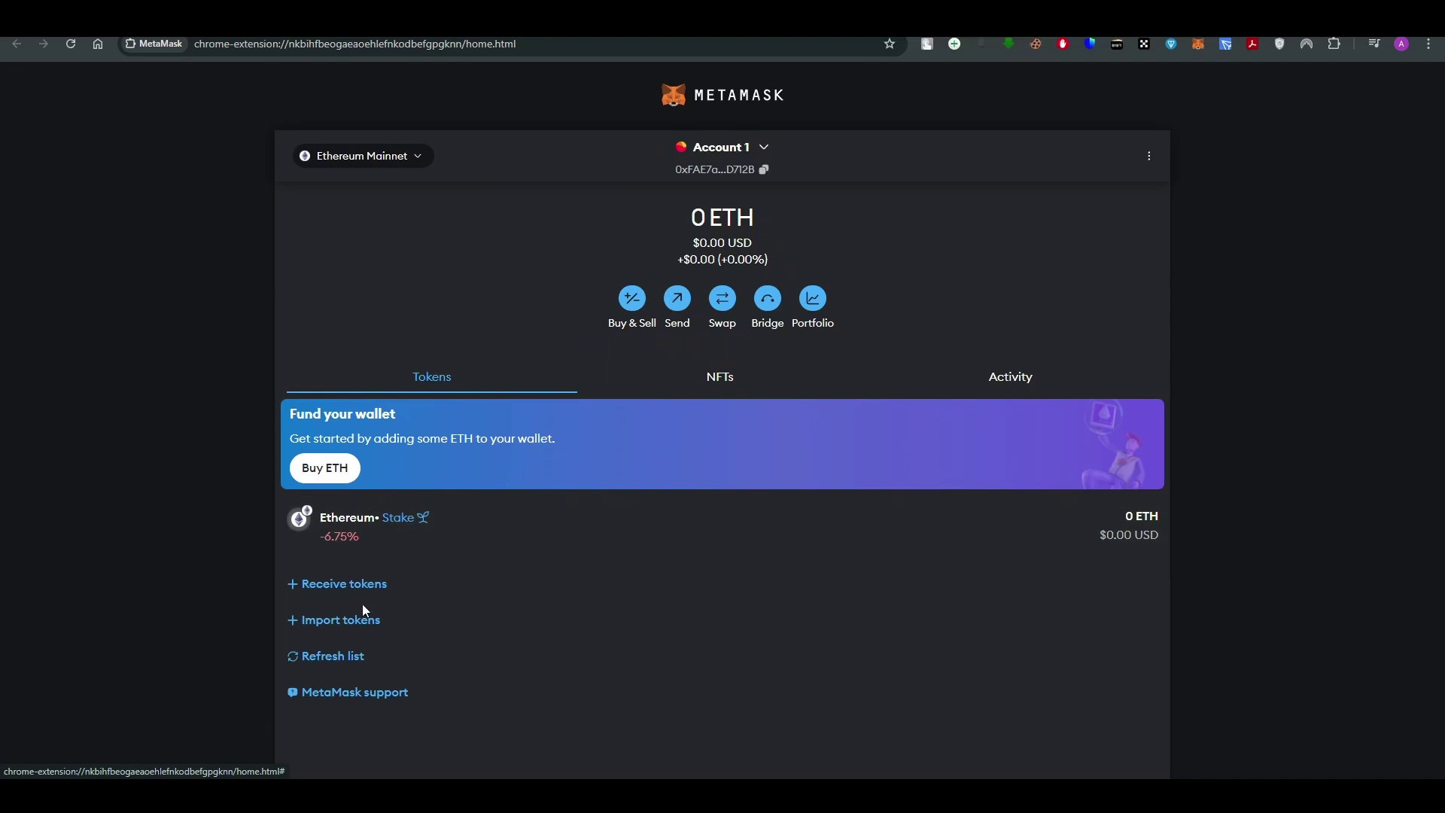
# Step: Paste the WETH contract as a custom token and continue with symbol WETH, 18 decimals
pyautogui.click(350, 624)
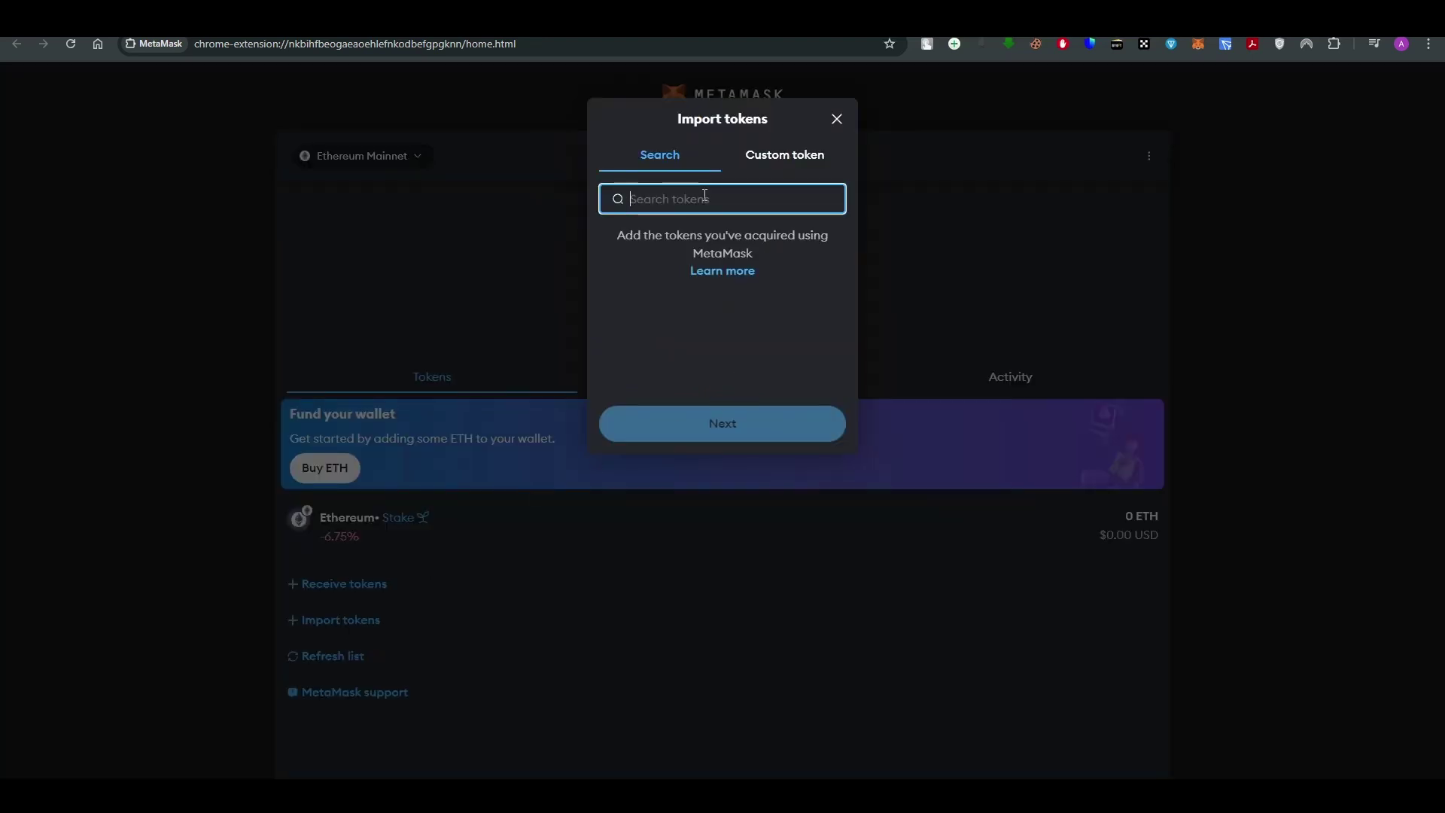
pyautogui.write('weth')
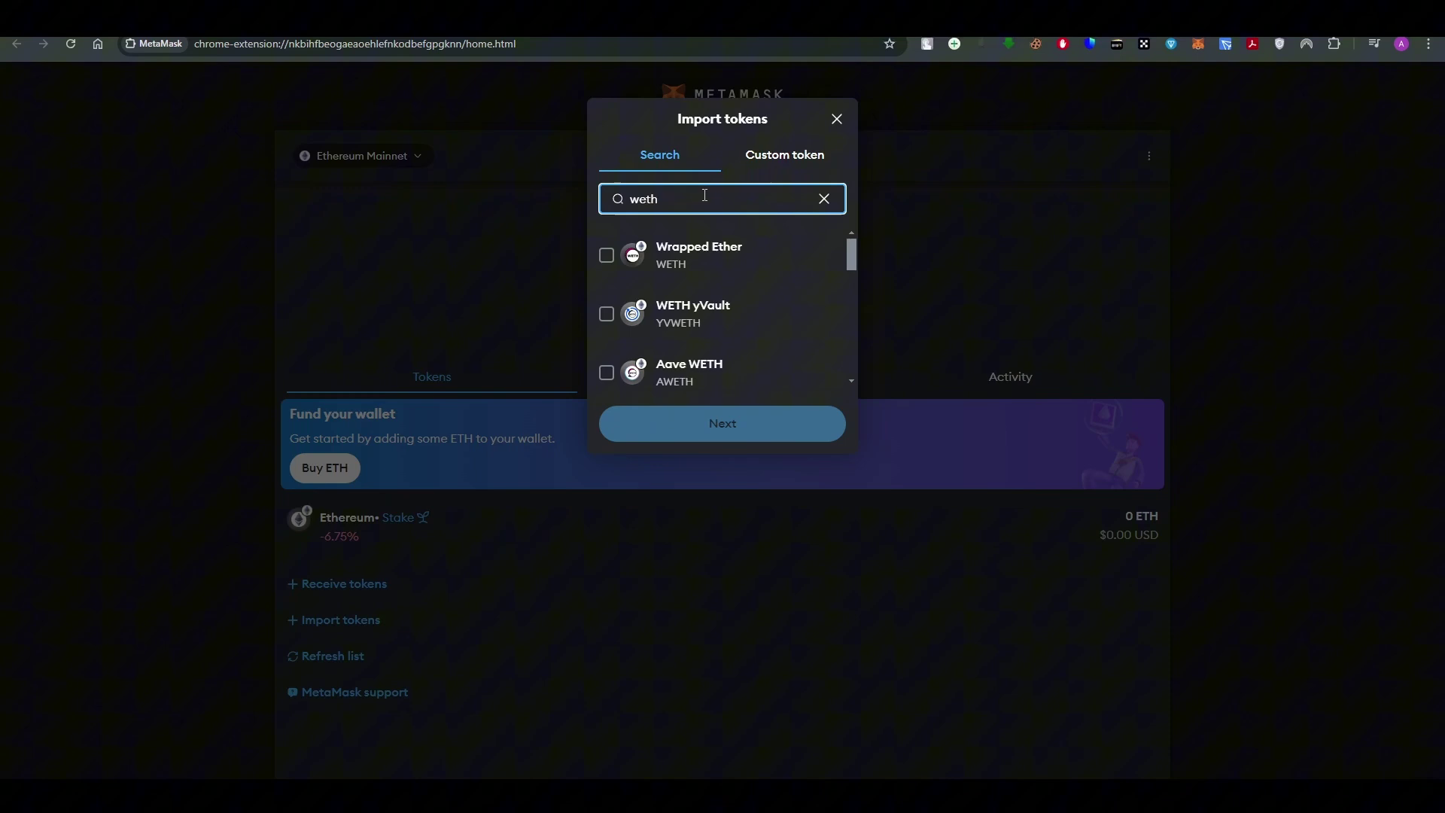
pyautogui.scroll(-2, 699, 262)
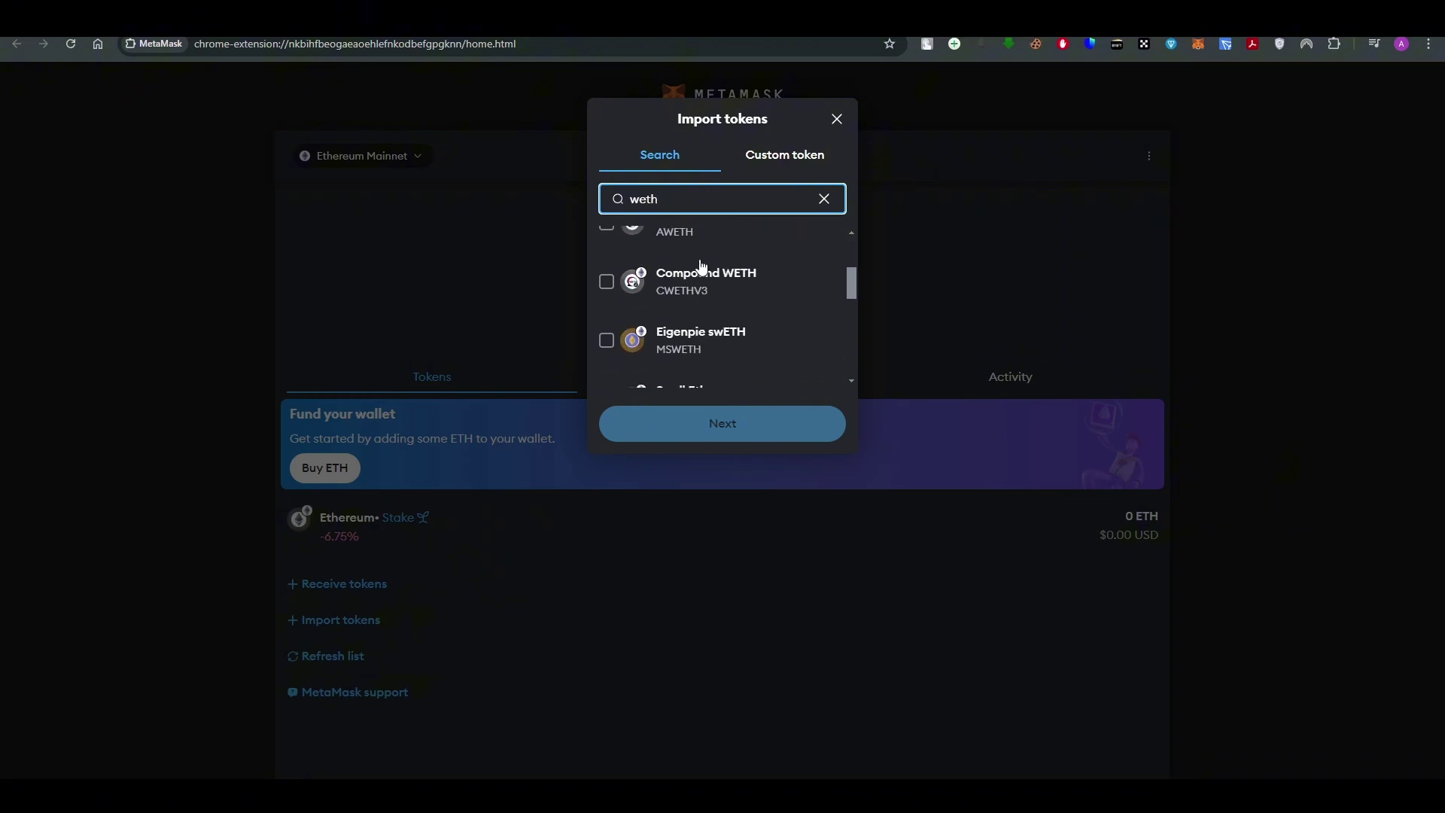
pyautogui.scroll(2, 700, 262)
pyautogui.click(813, 154)
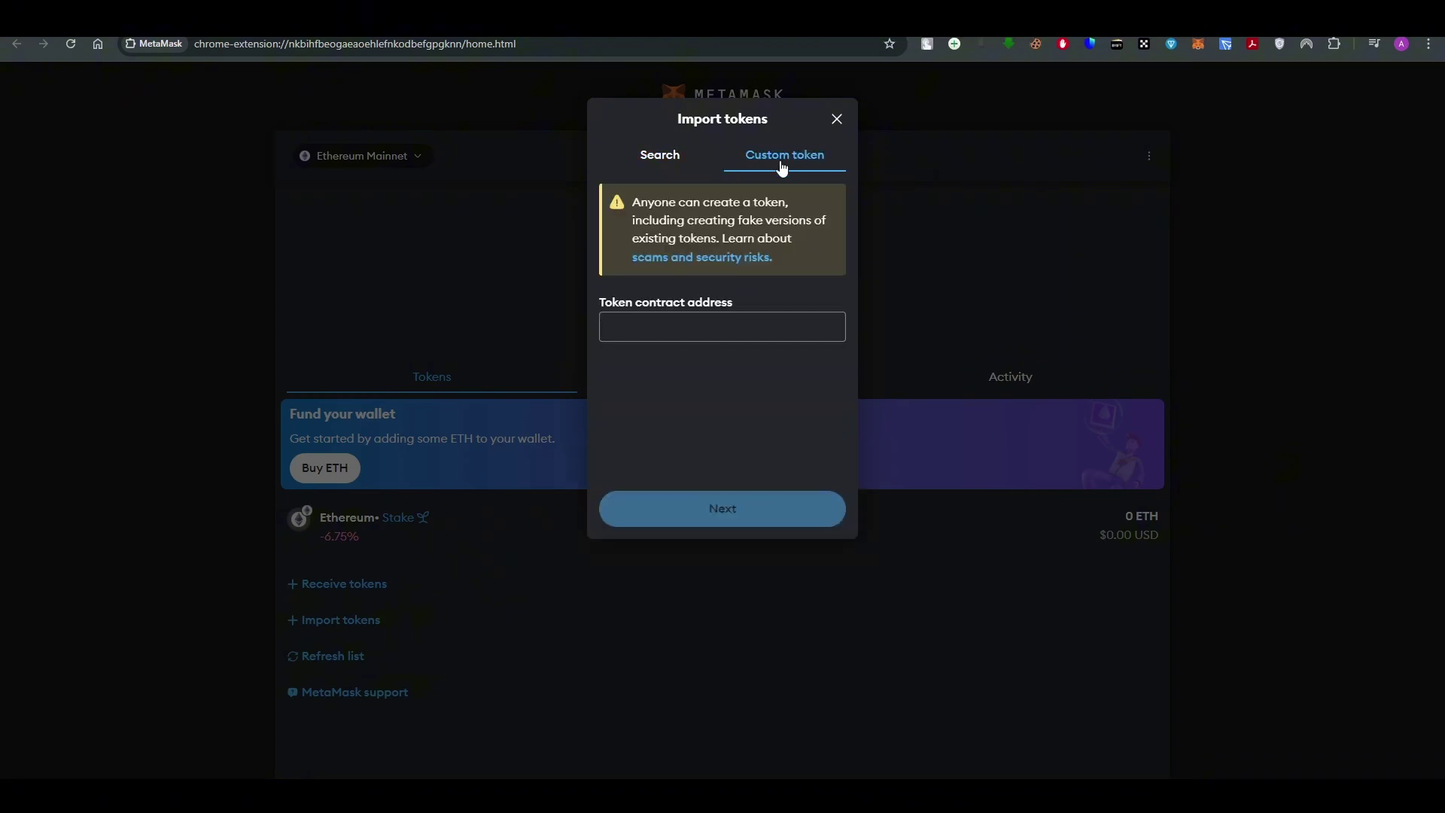
pyautogui.click(702, 325)
pyautogui.hotkey('ctrl', 'v')
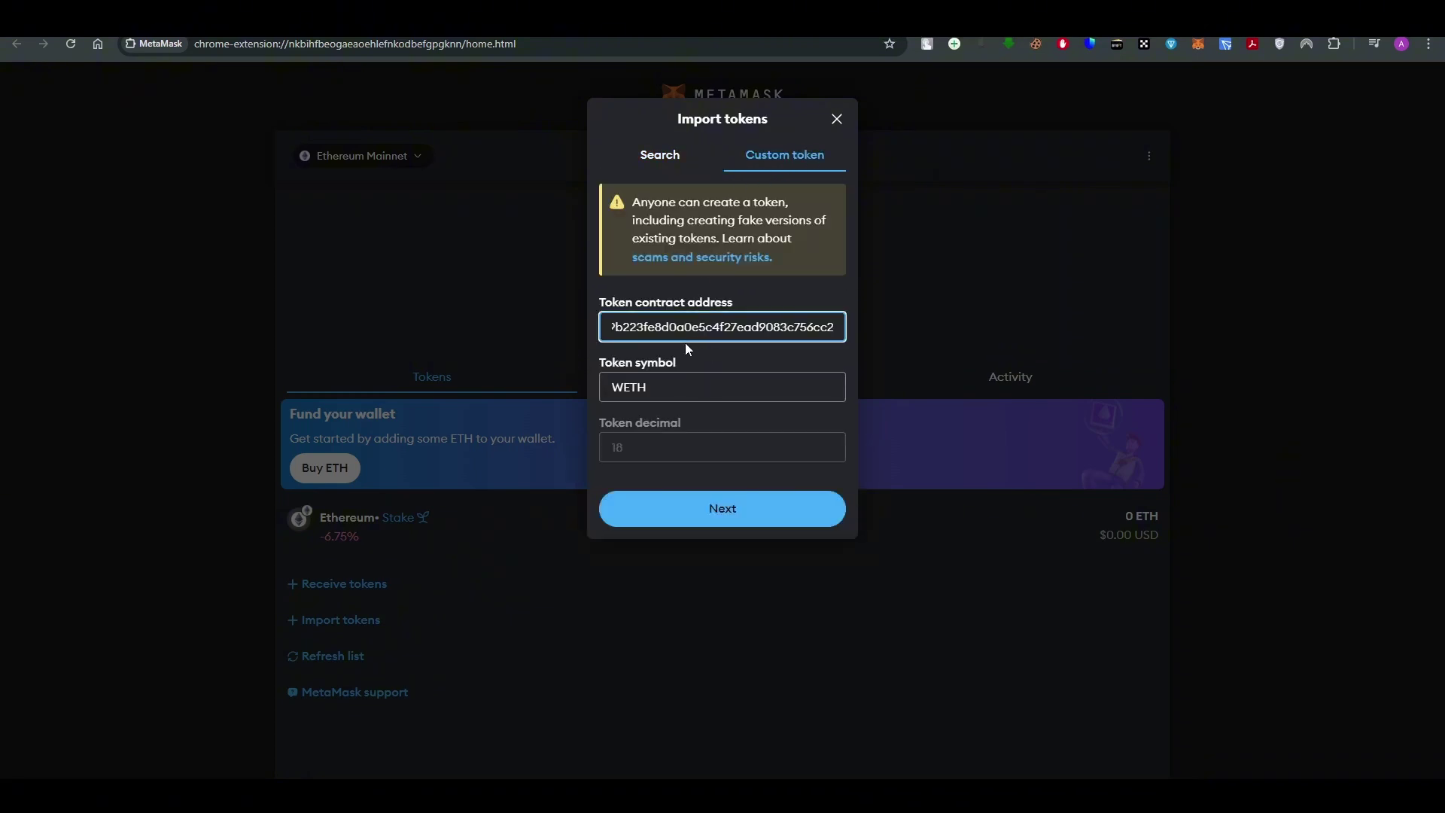
pyautogui.hotkey('ctrl', 'Tab')
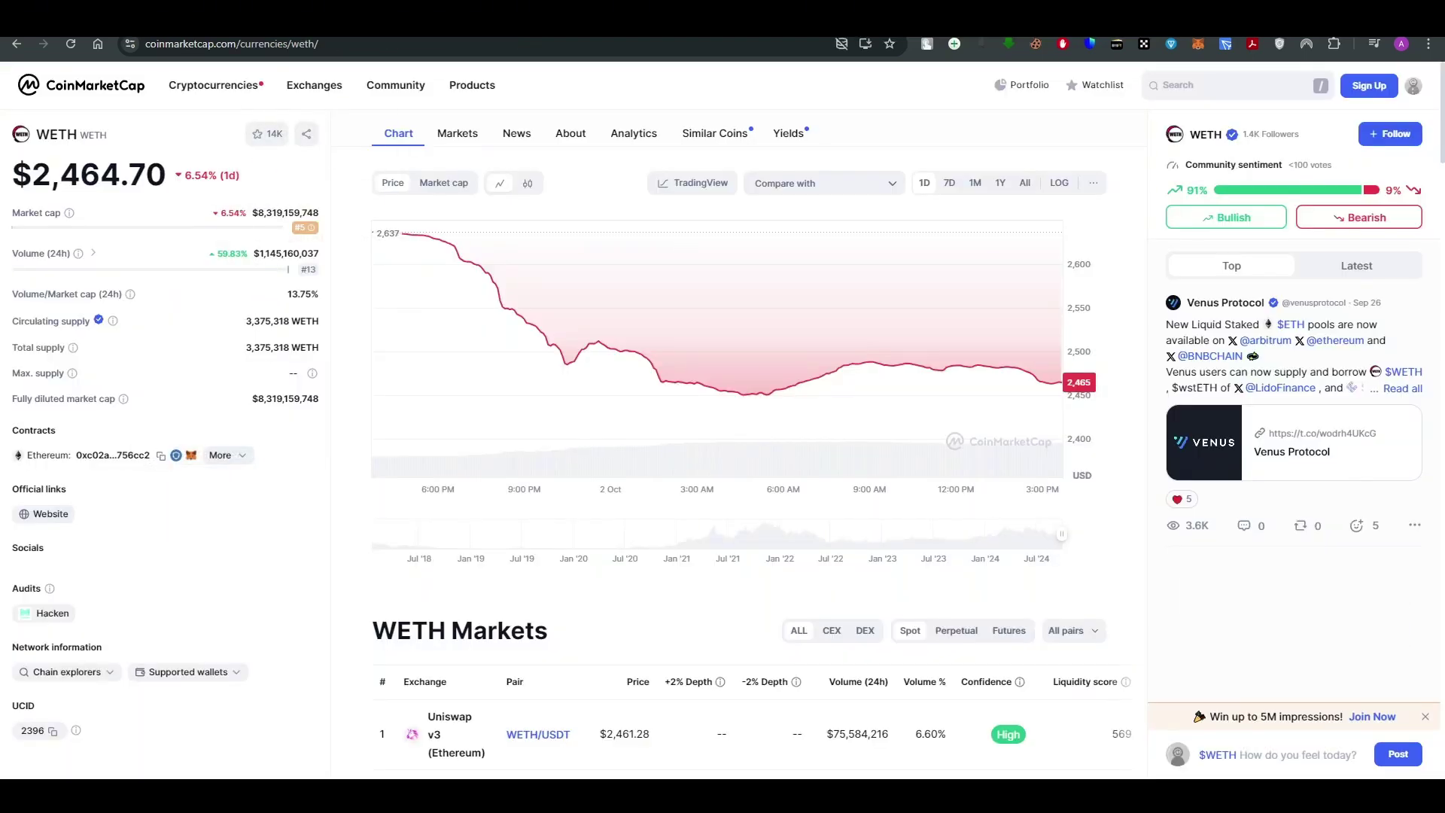
pyautogui.hotkey('ctrl', 'Tab')
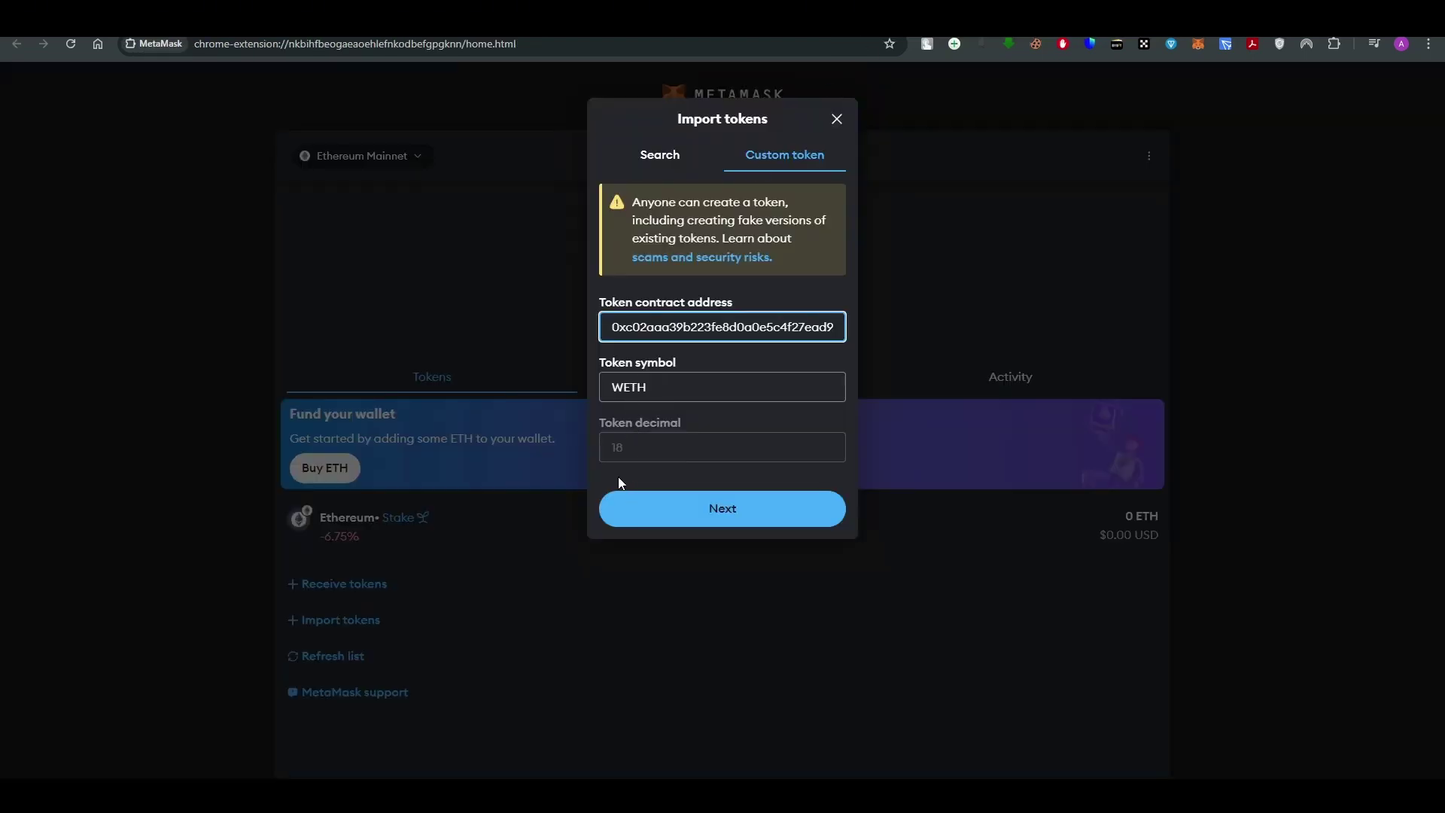
pyautogui.click(669, 518)
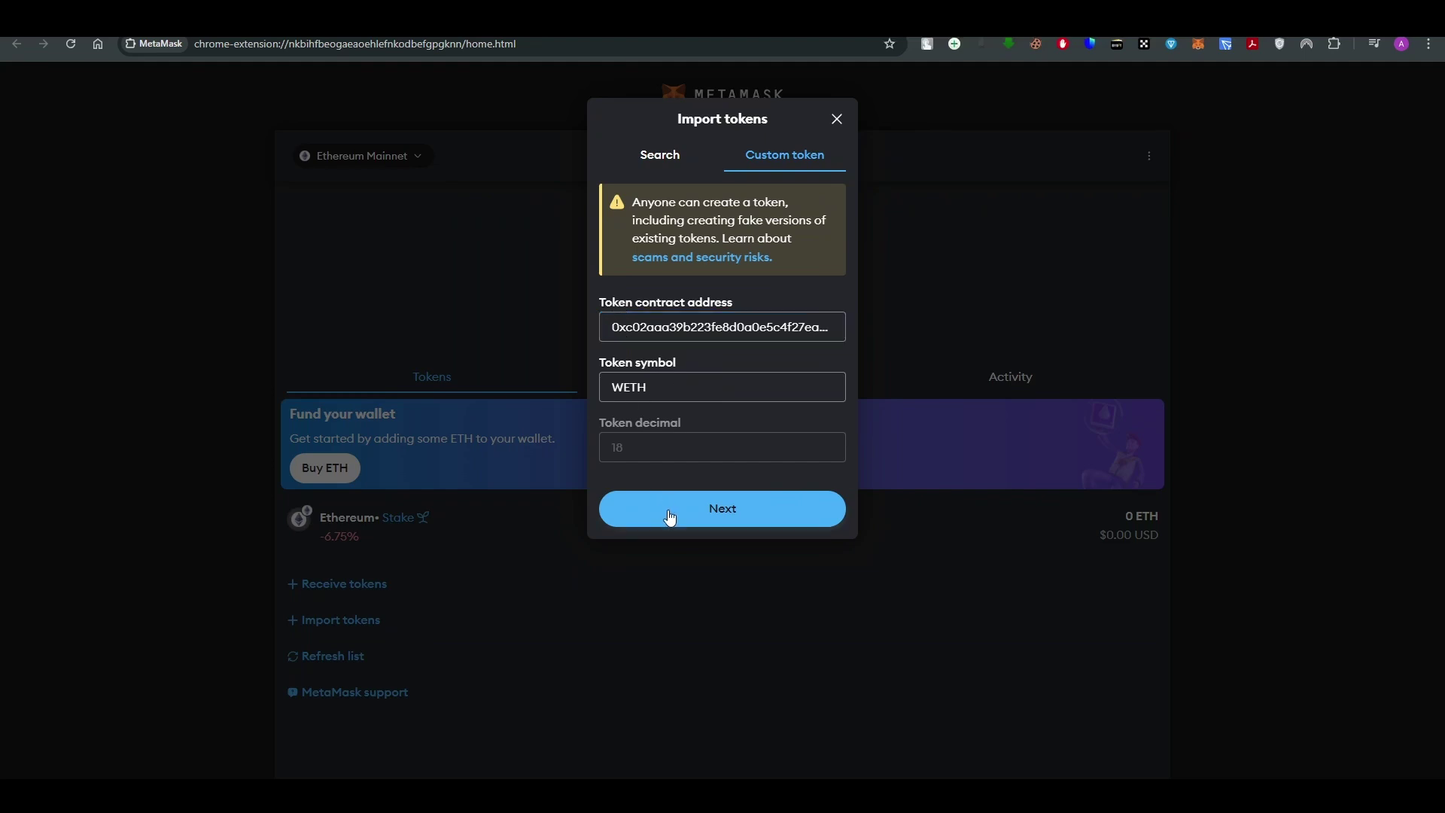